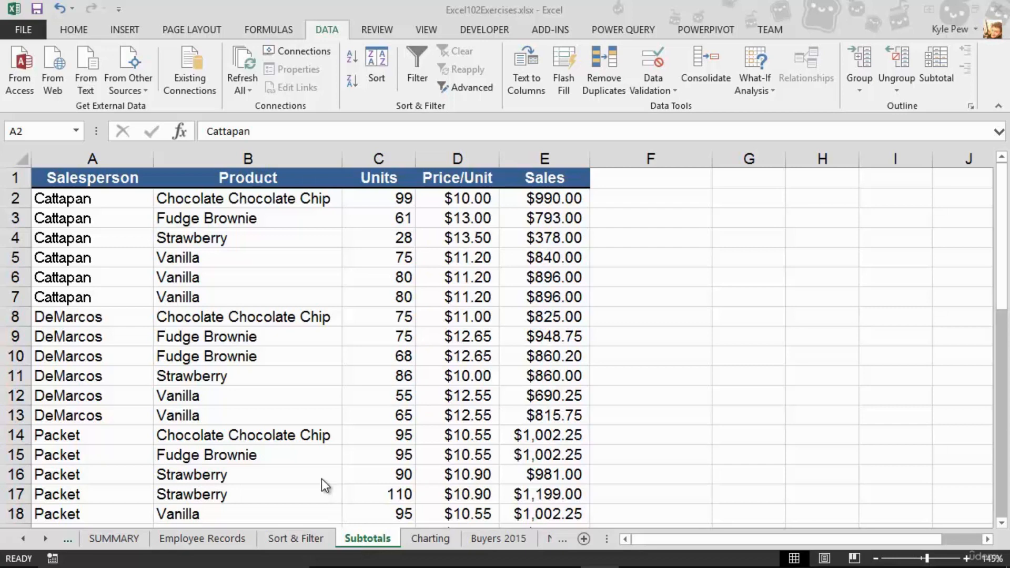
Sort the sales records on the Subtotals sheet by Product in ascending A-to-Z order.
scroll(312, 459, down, 11)
scroll(312, 460, up, 1)
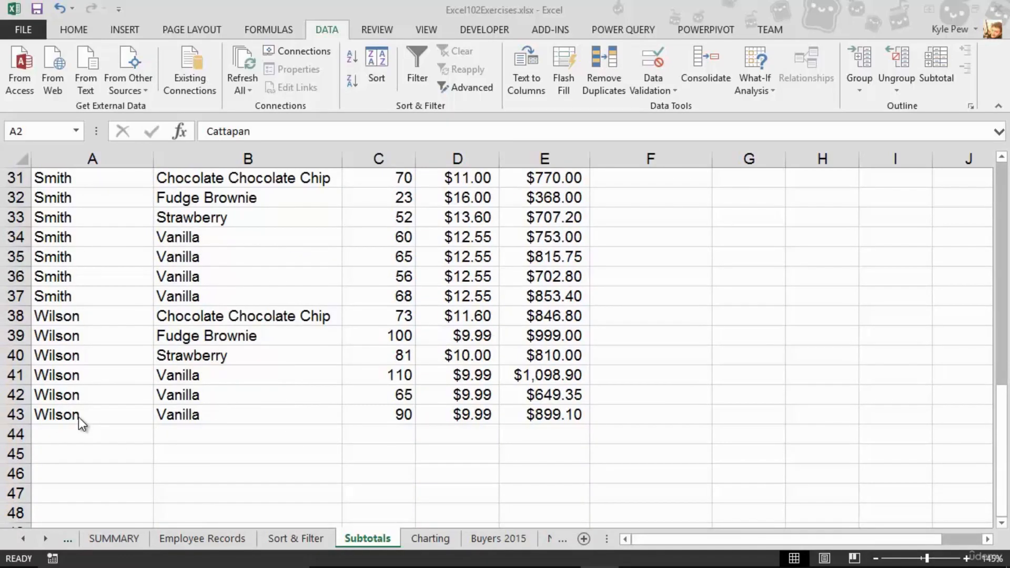
scroll(78, 418, up, 10)
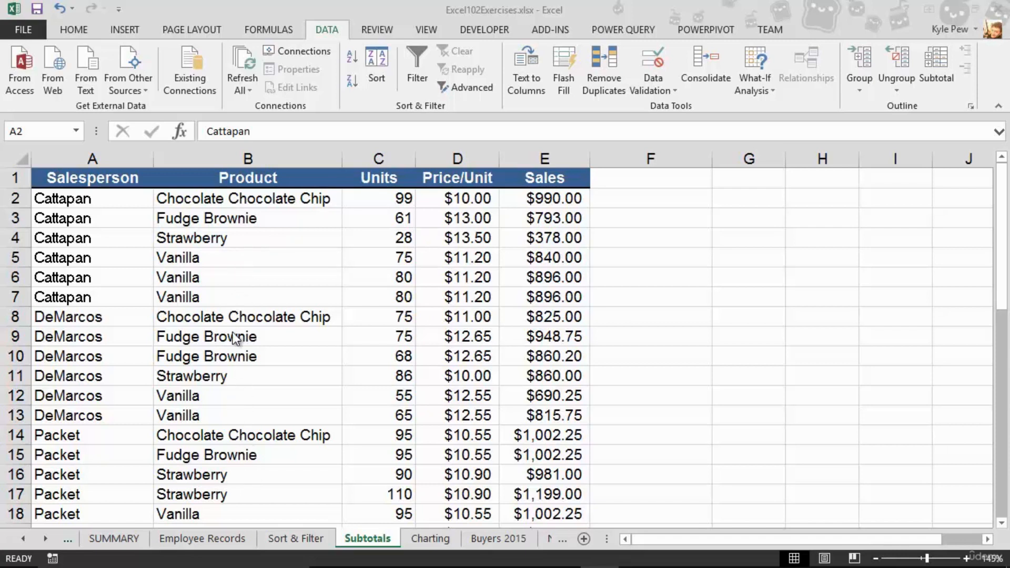
click(232, 316)
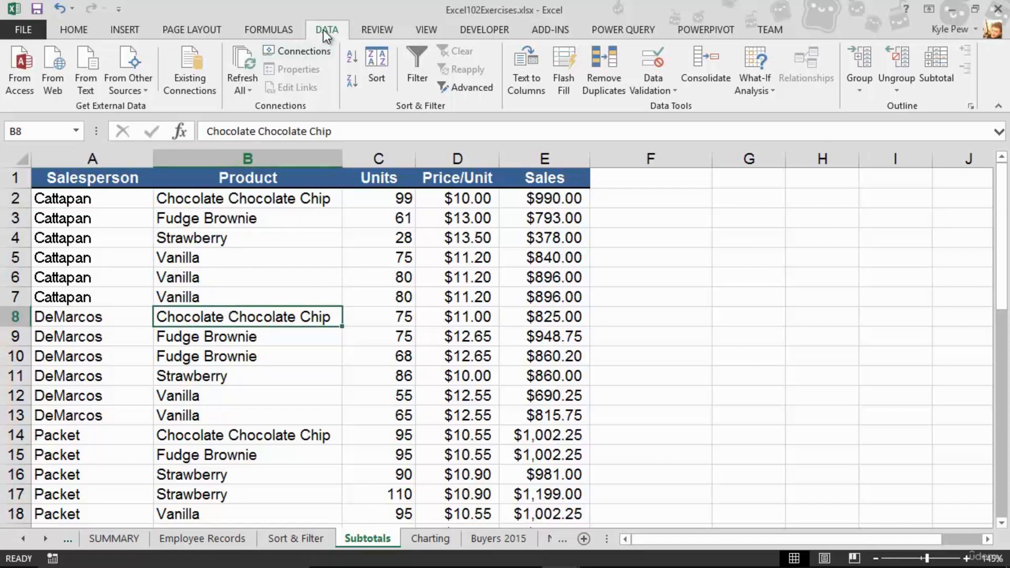
click(349, 58)
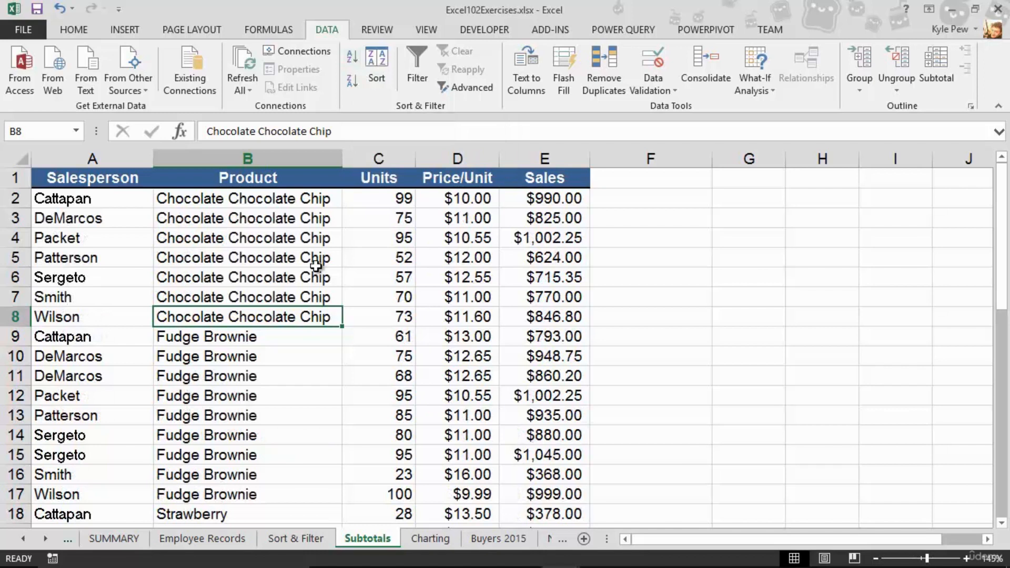
Examine how the sorted records are grouped by product, from Chocolate Chocolate Chip down to Vanilla.
drag(269, 198, 261, 318)
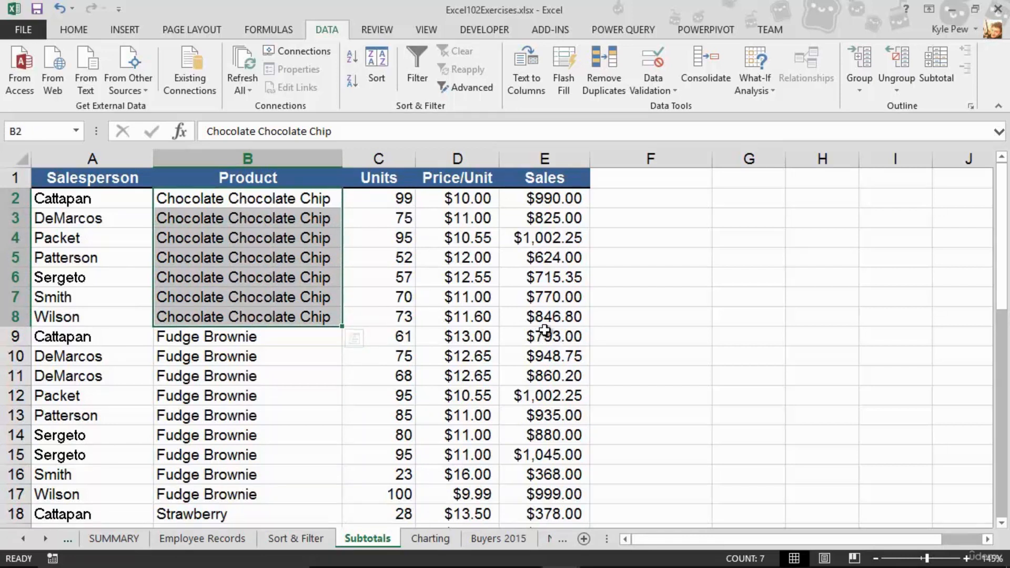
drag(258, 337, 248, 492)
scroll(248, 492, down, 6)
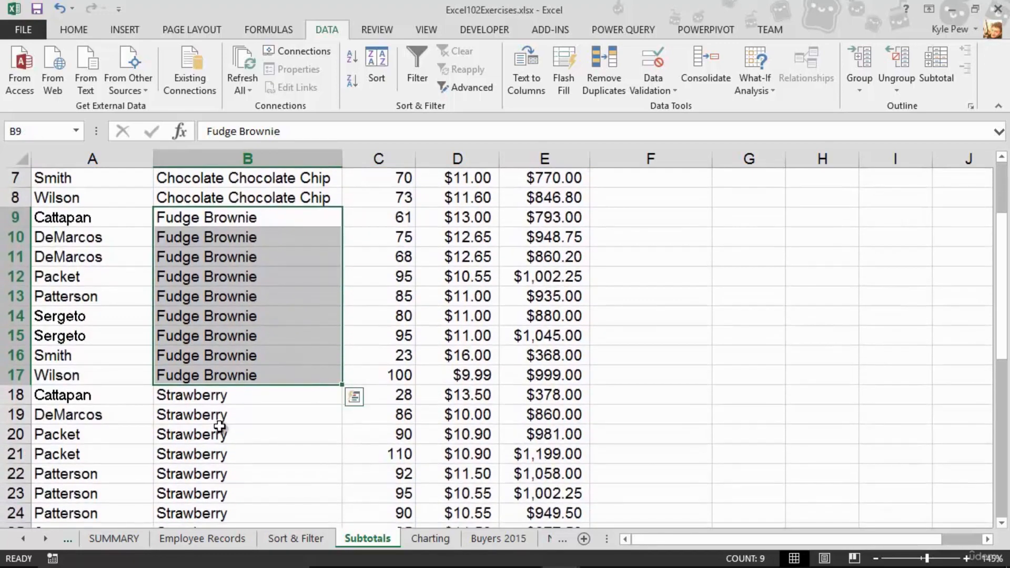
scroll(199, 373, down, 4)
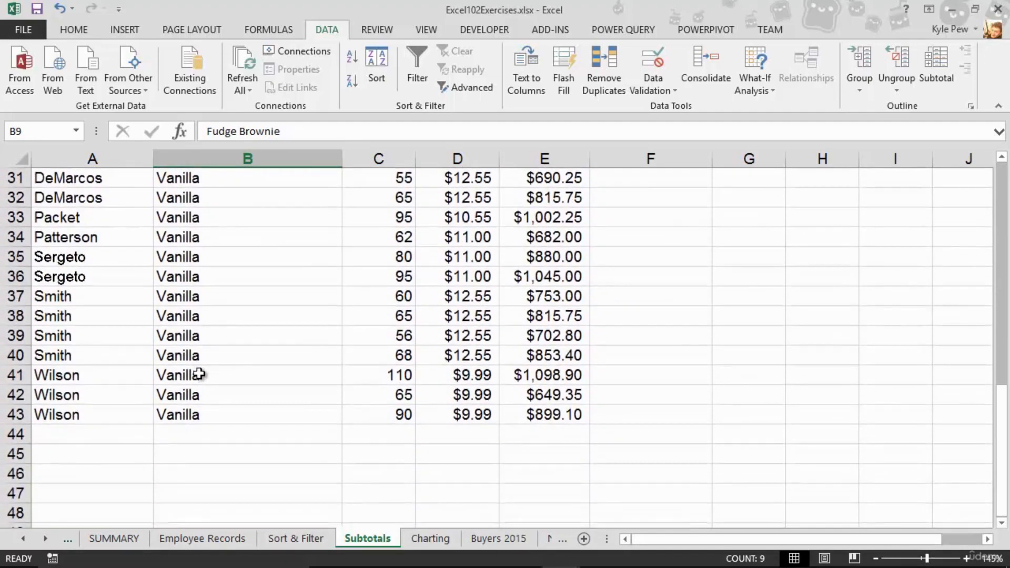
scroll(199, 372, up, 5)
scroll(199, 373, up, 5)
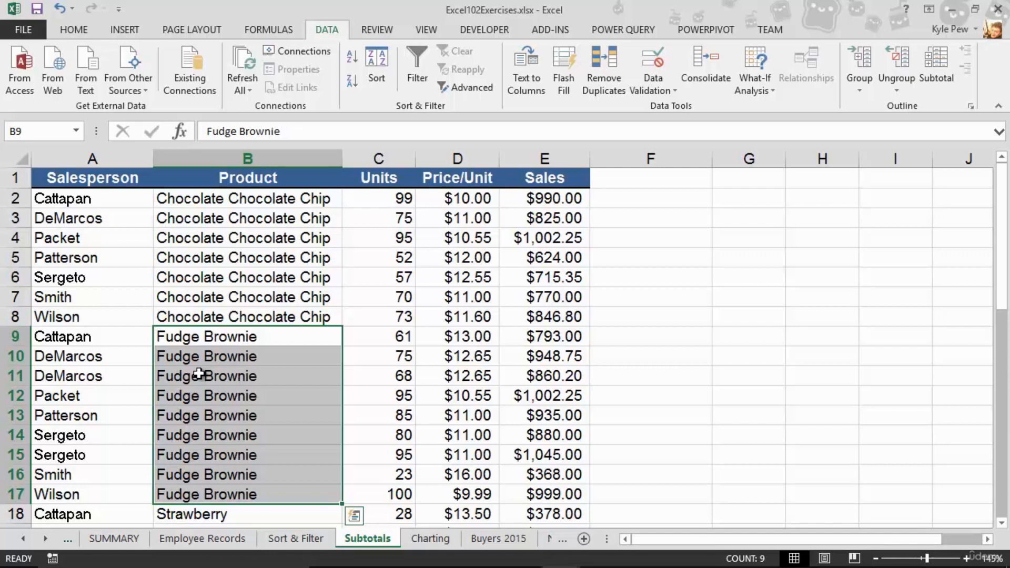
click(230, 310)
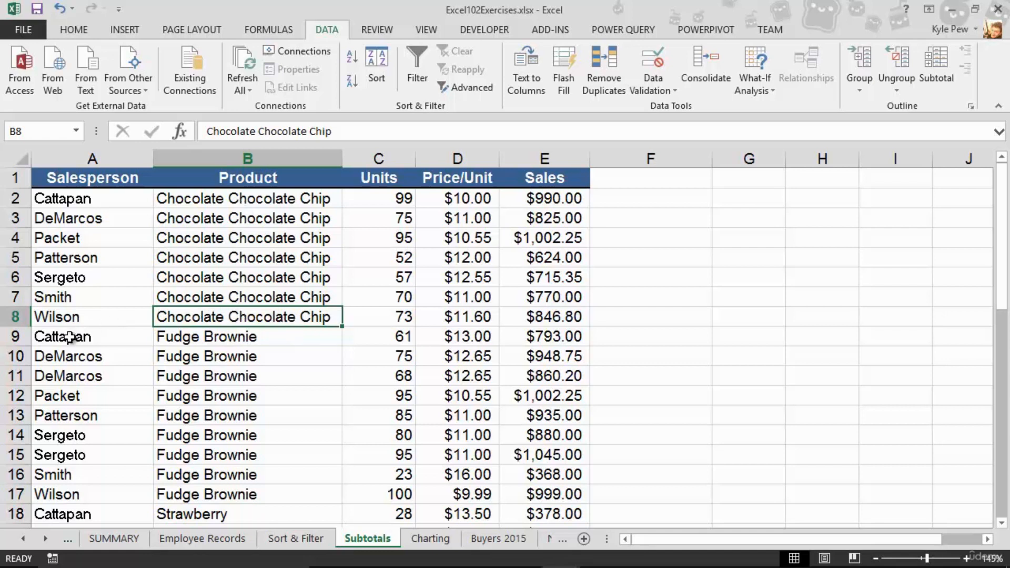
Insert a blank row above the first Fudge Brownie record and total E2:E8 in cell E9 with SUM.
click(17, 337)
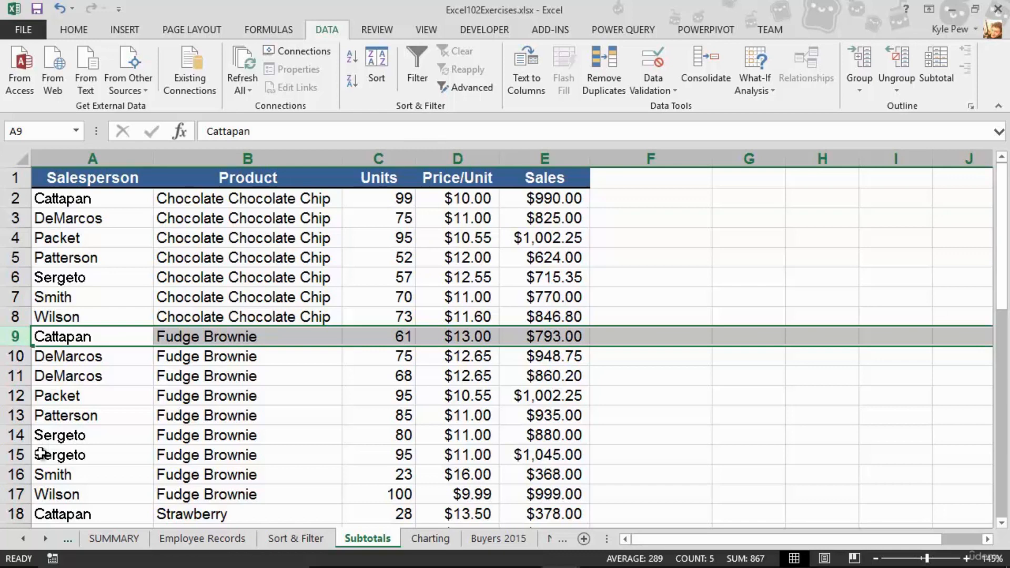
key(ctrl+shift+plus)
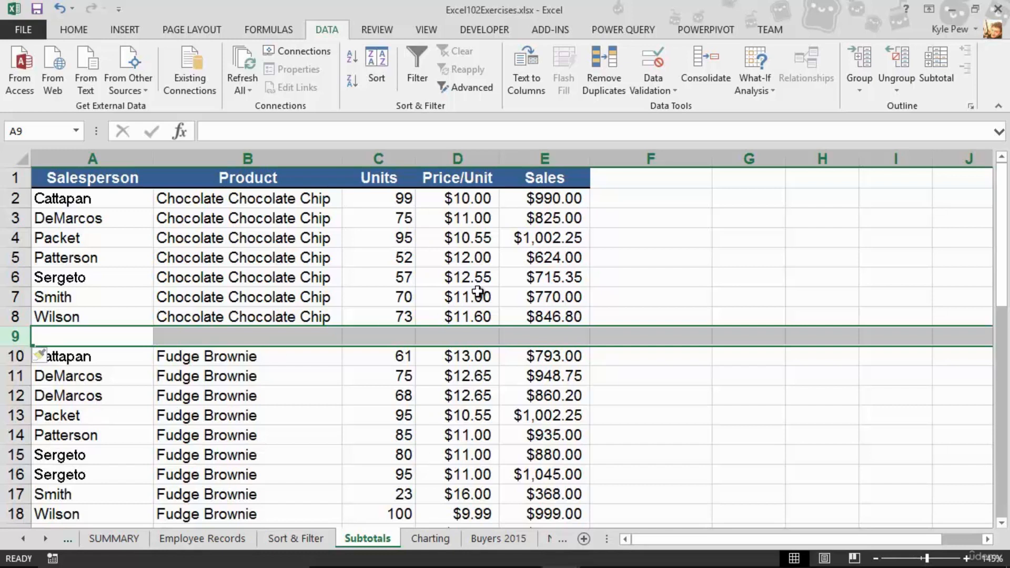
click(542, 334)
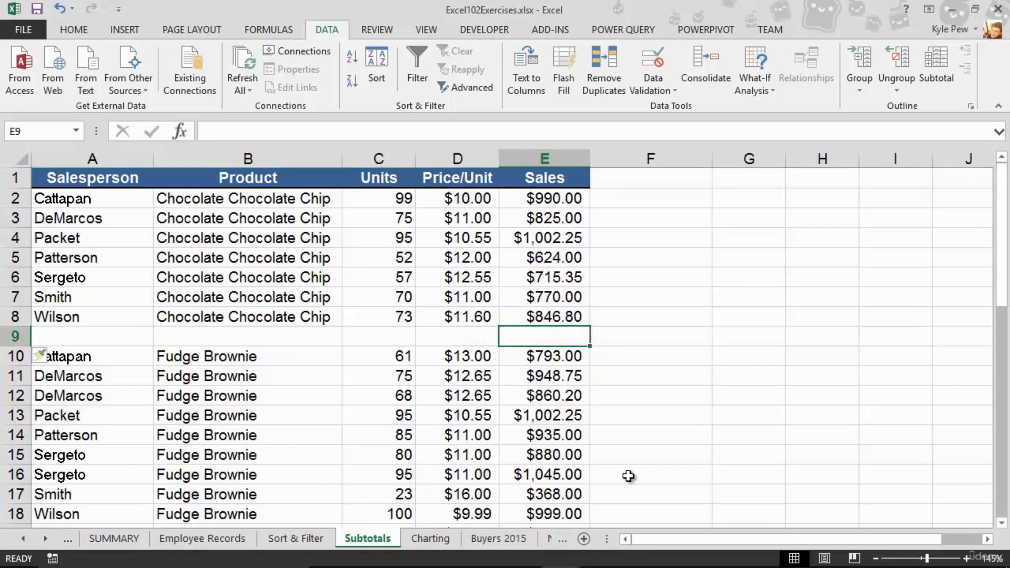
text(=sum()
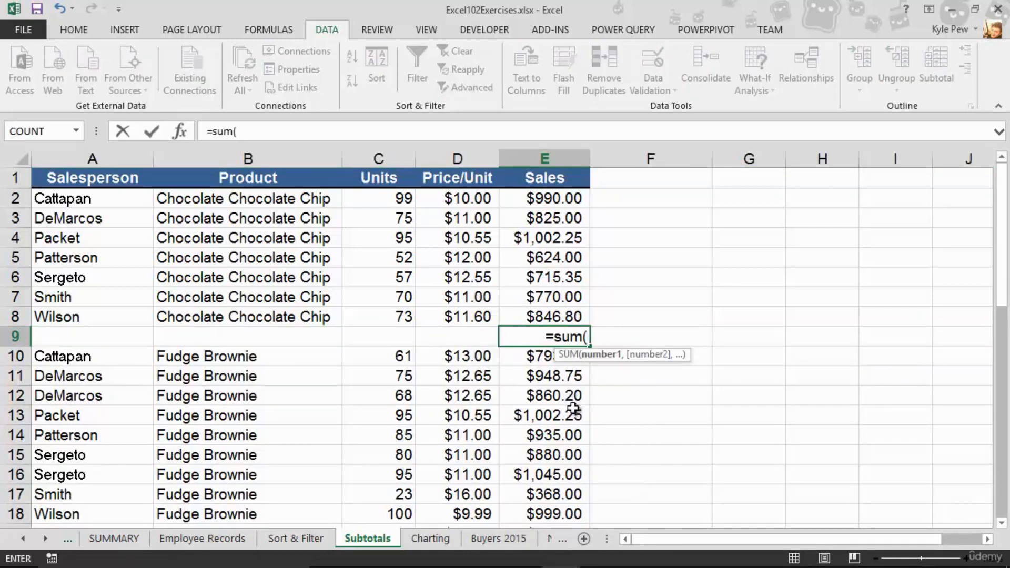
drag(558, 317, 565, 199)
key(Return)
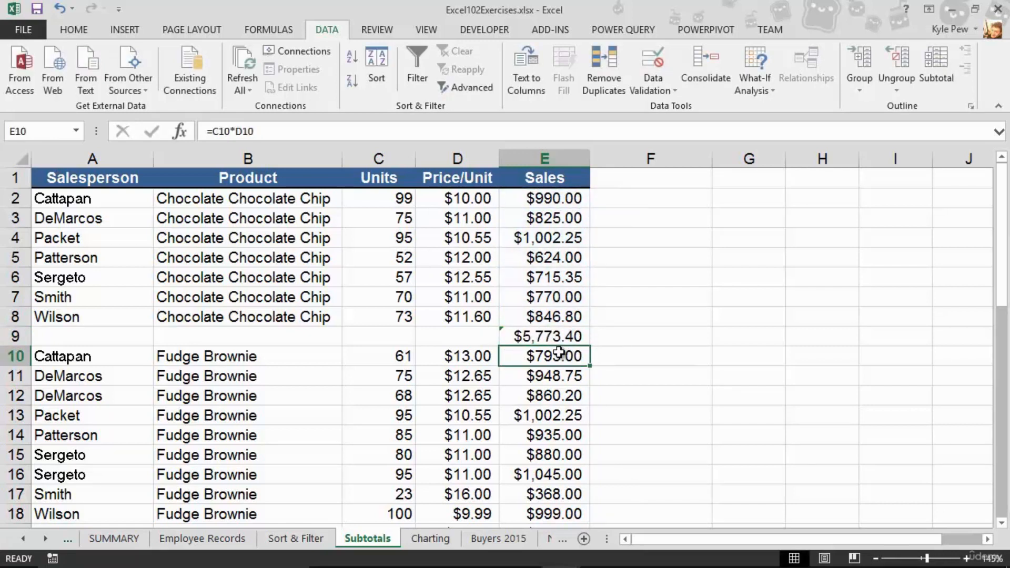
Insert a blank row above the first Strawberry record and total E10:E18 in cell E19 with SUM.
scroll(255, 316, down, 2)
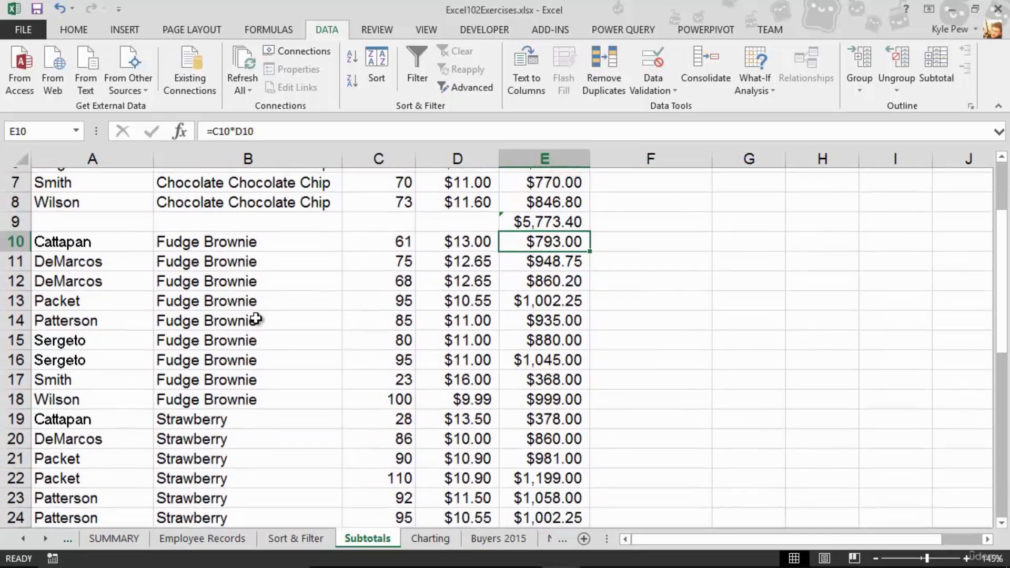
click(16, 415)
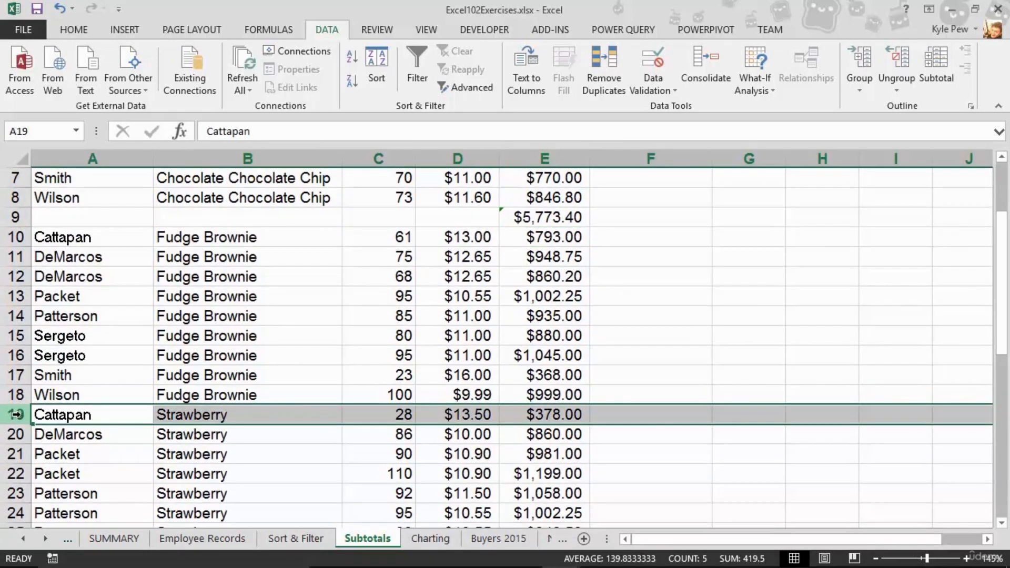
key(ctrl+plus)
click(508, 413)
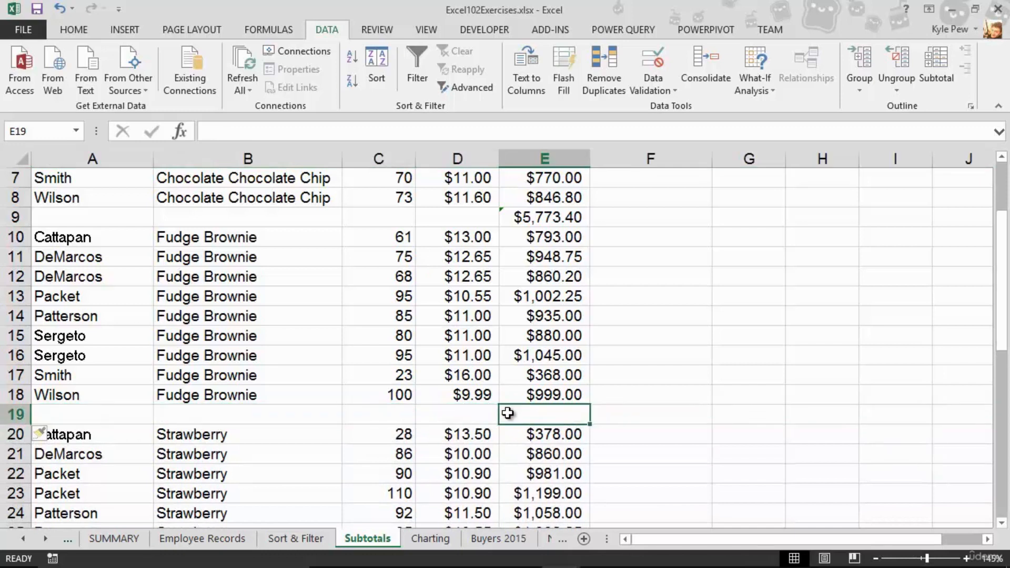
text(=sum()
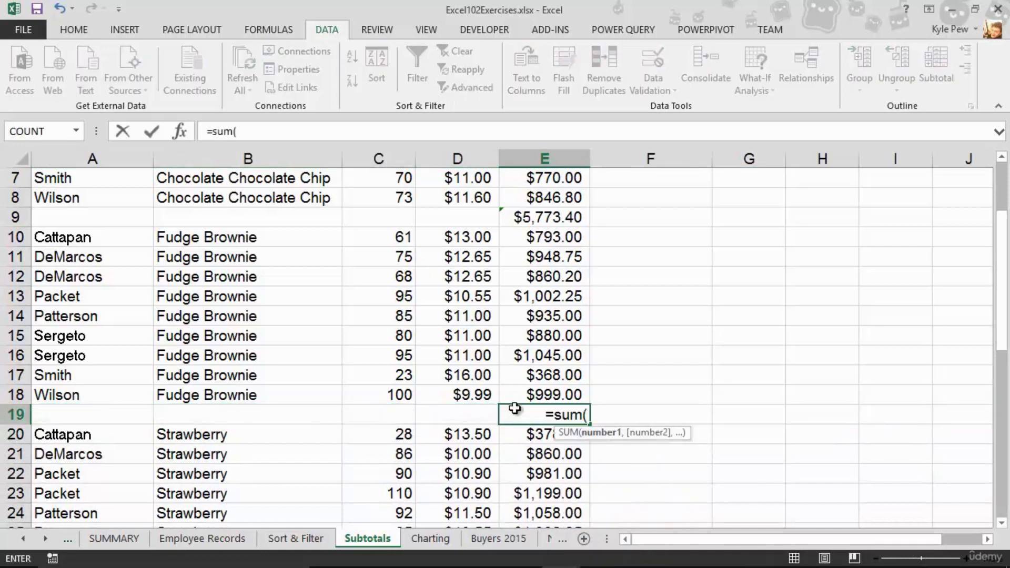
drag(529, 243, 521, 395)
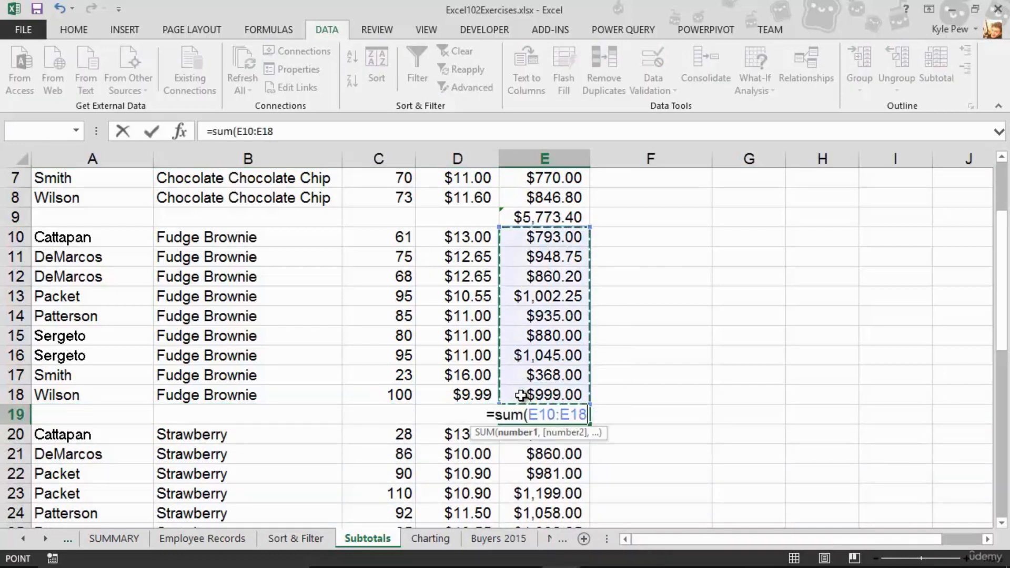
key(Return)
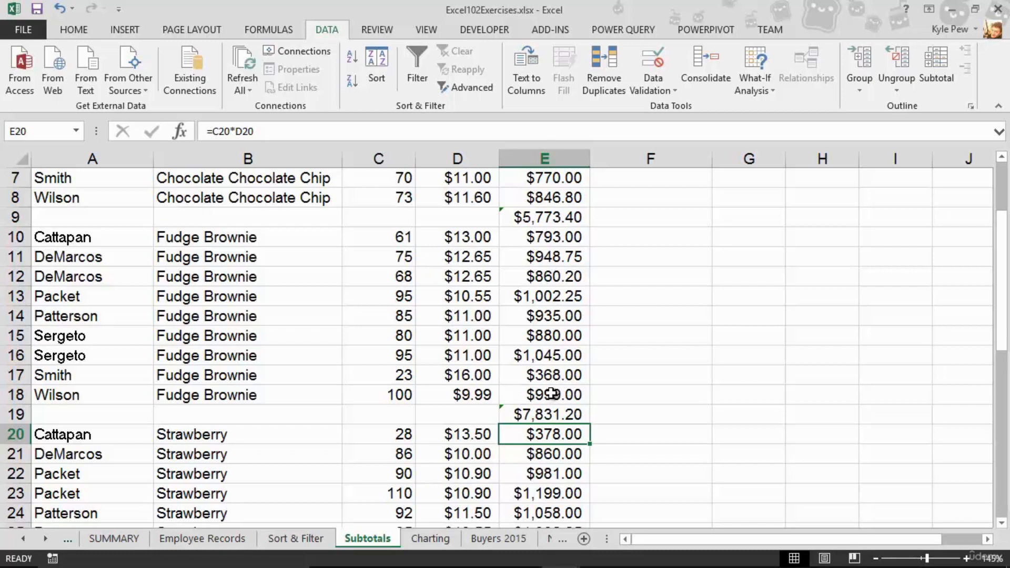
Undo both manual SUM totals and the two inserted rows.
key(ctrl+z)
key(ctrl+z)
key(ctrl+z)
key(ctrl+z)
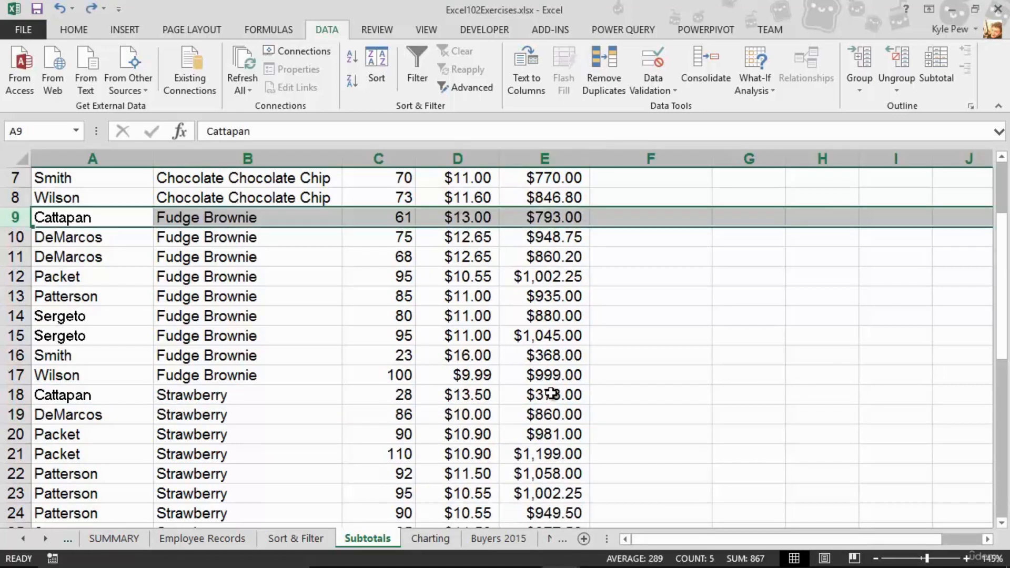
scroll(440, 390, up, 2)
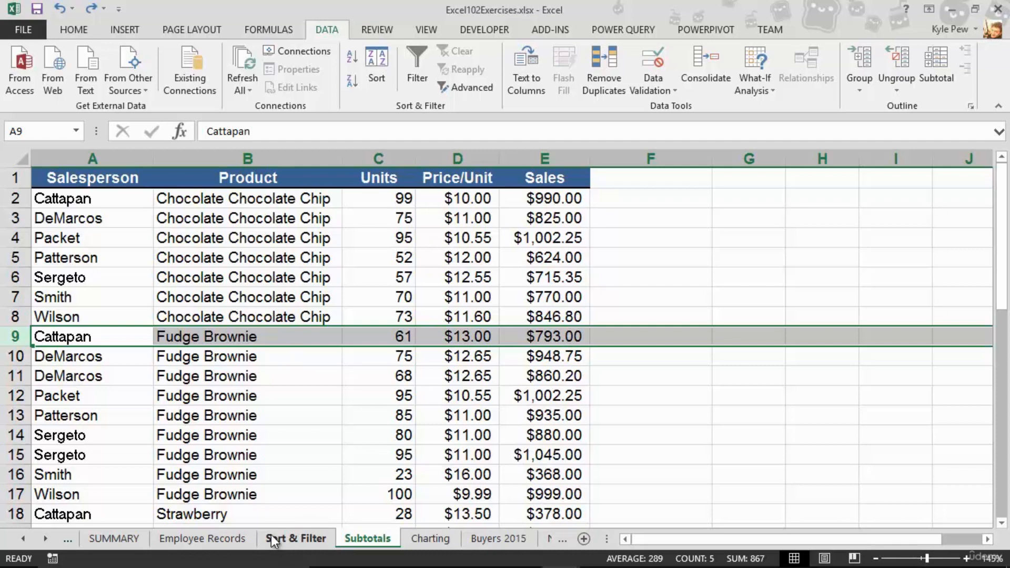
Add automatic subtotals to the sales data at each change in Product, using the Sum function on the Sales column.
click(269, 304)
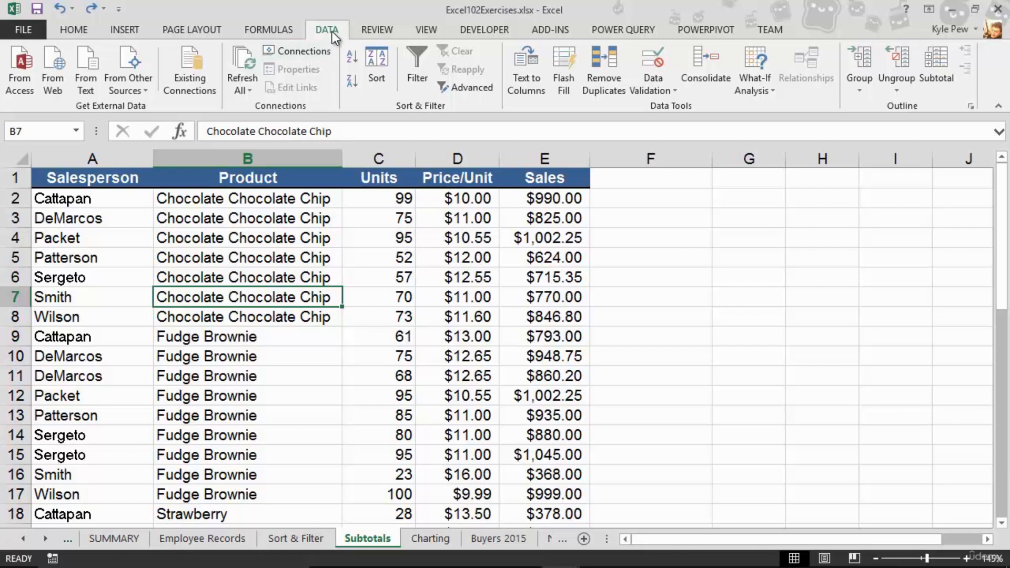
click(938, 83)
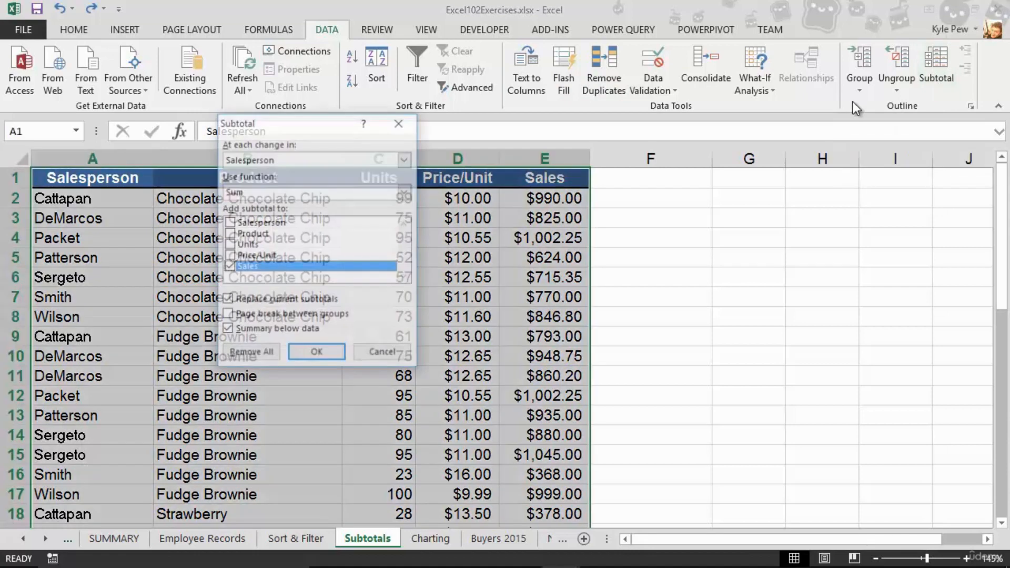
drag(282, 127, 253, 136)
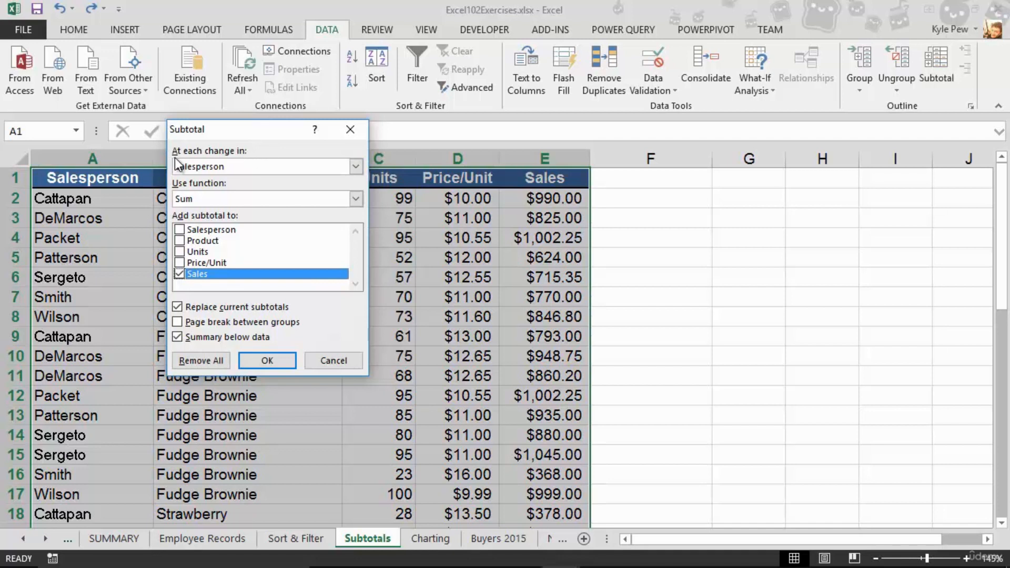
click(247, 168)
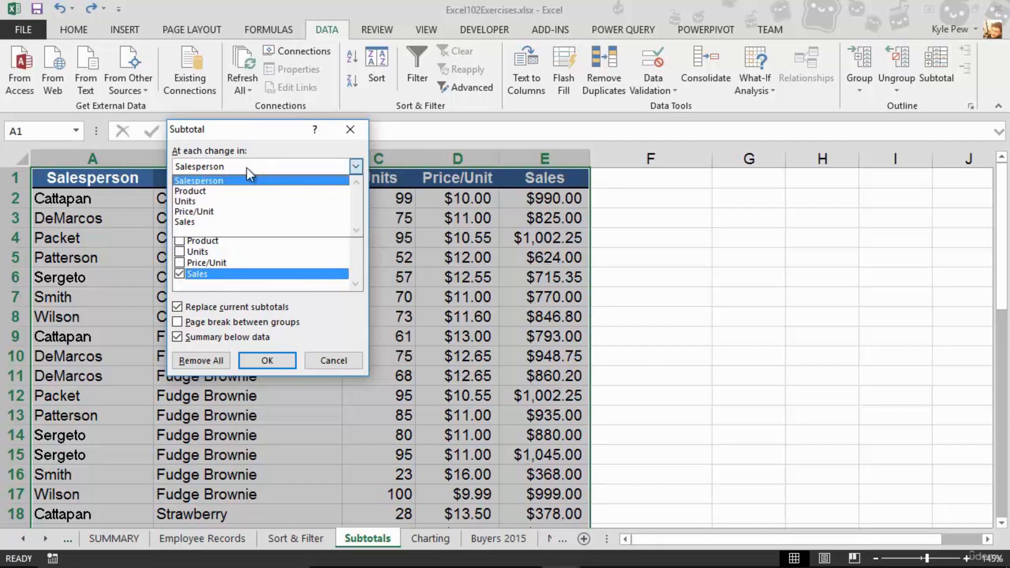
click(206, 190)
drag(211, 129, 389, 125)
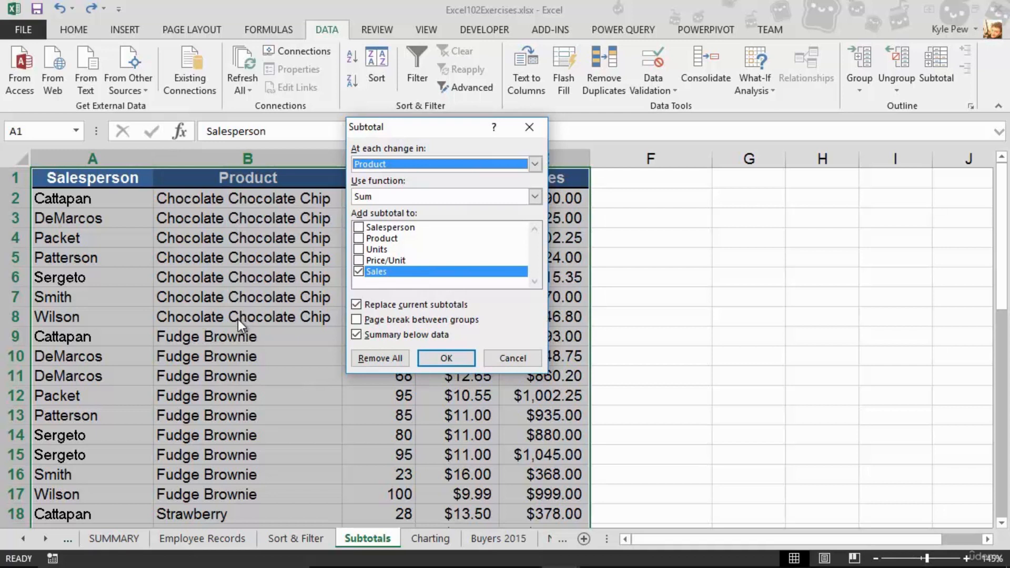
click(383, 198)
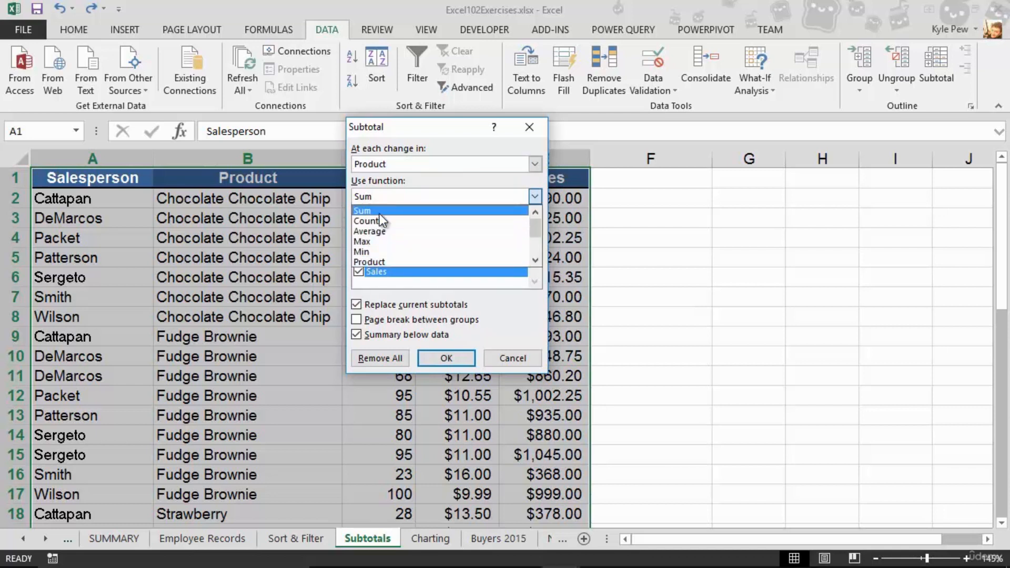
click(380, 212)
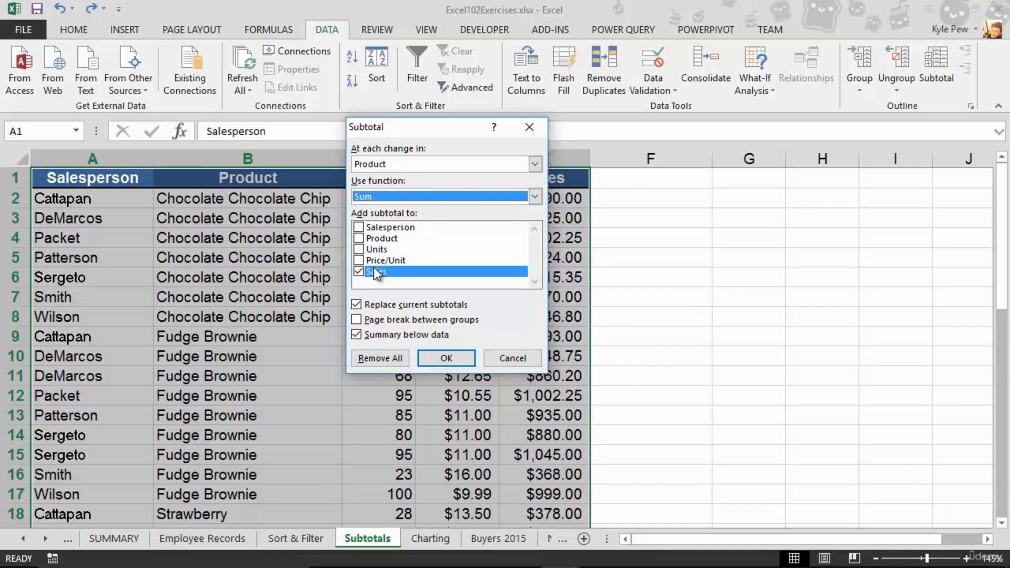
click(447, 359)
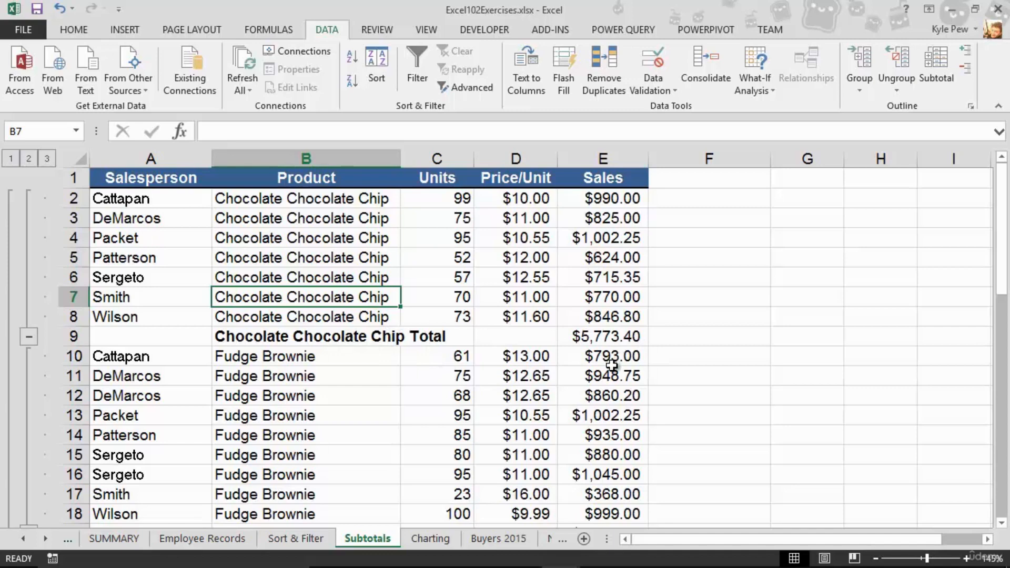
Review the product subtotals and grand total, and collapse the outline to level 2 to hide the individual records.
scroll(611, 365, down, 4)
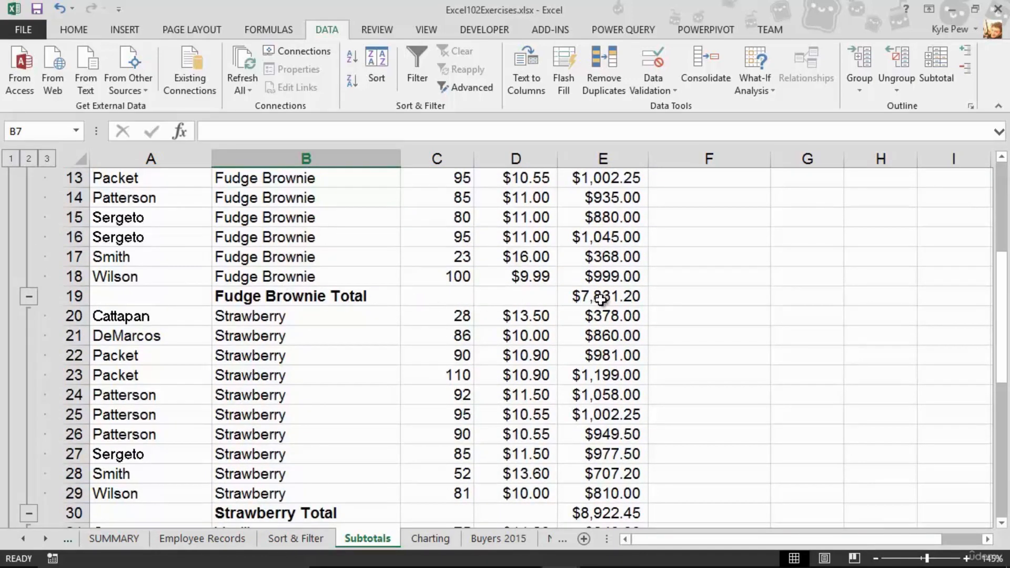
scroll(519, 372, down, 1)
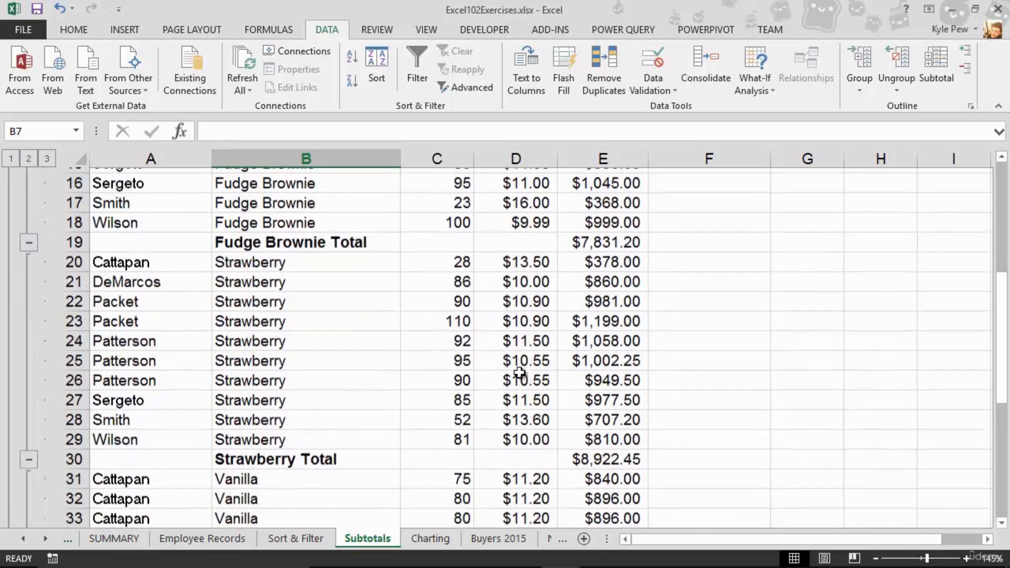
scroll(519, 373, down, 7)
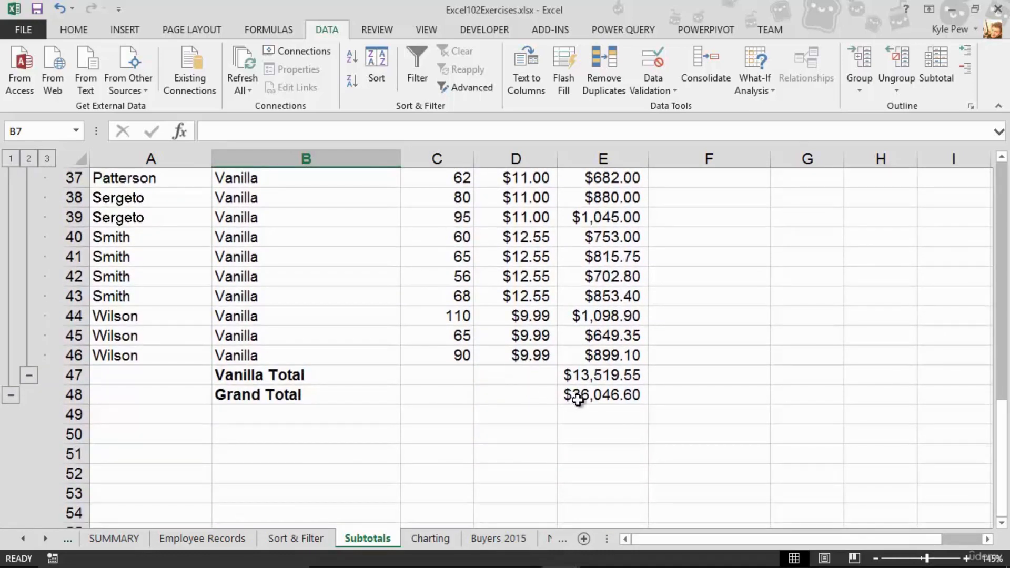
scroll(578, 399, up, 12)
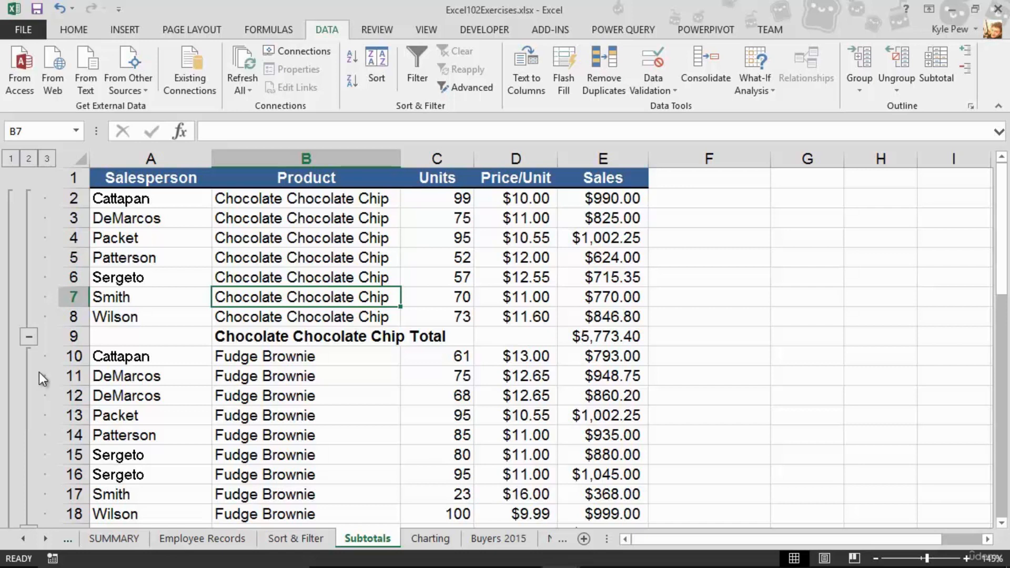
click(33, 162)
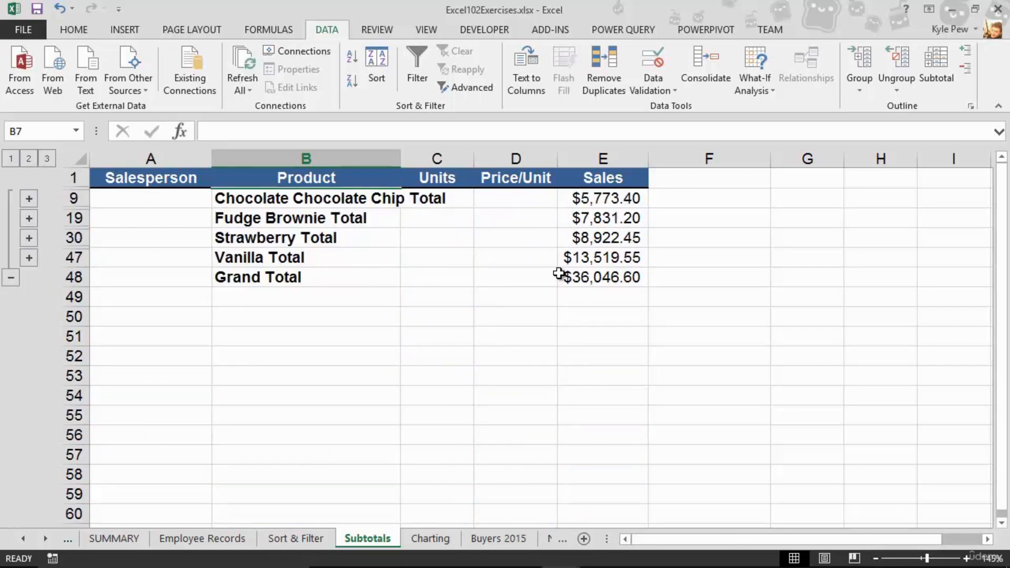
Switch the subtotal outline to level 1, level 2 and finally level 3 to show all individual sales records.
click(10, 159)
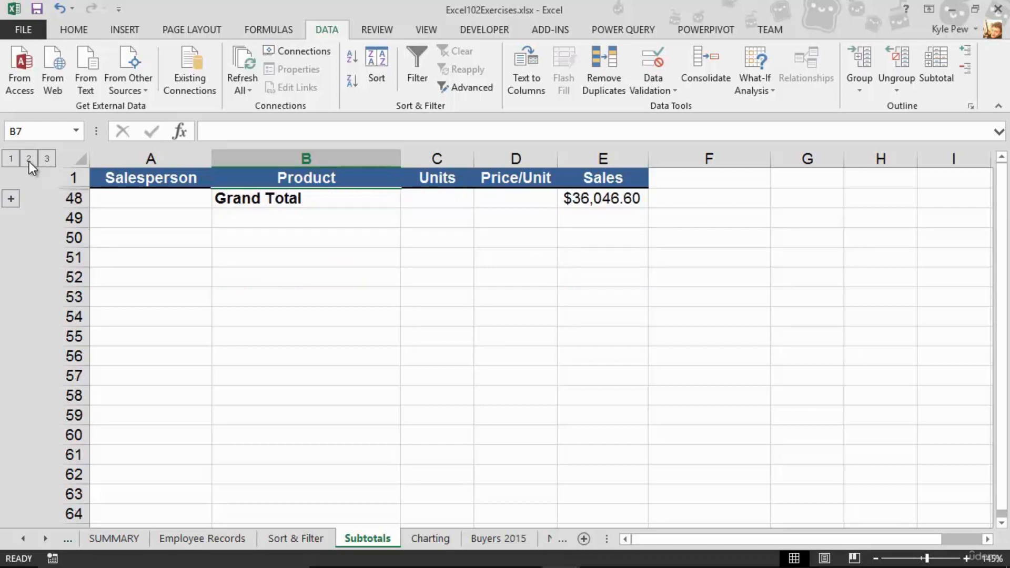
click(29, 160)
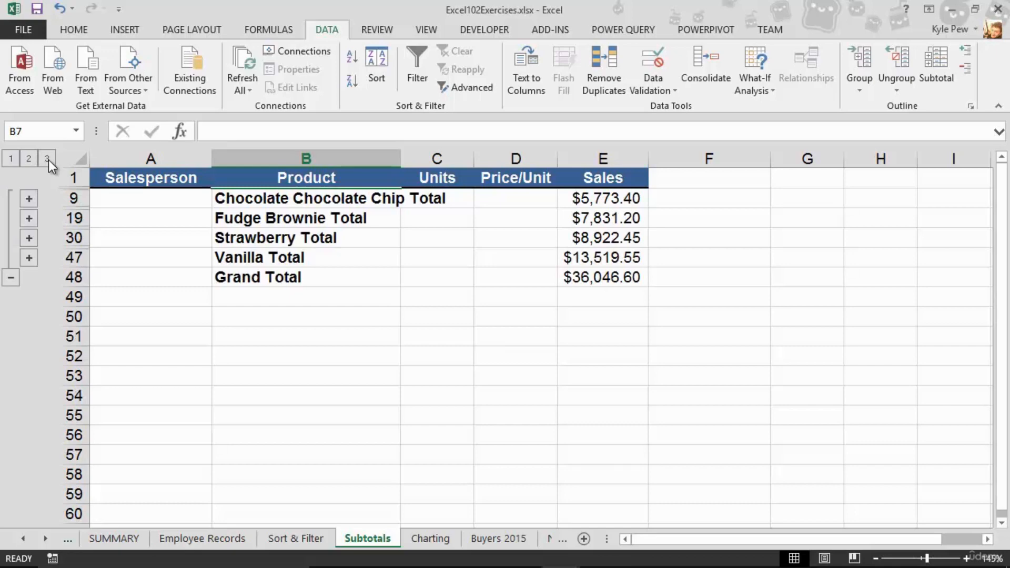
click(47, 159)
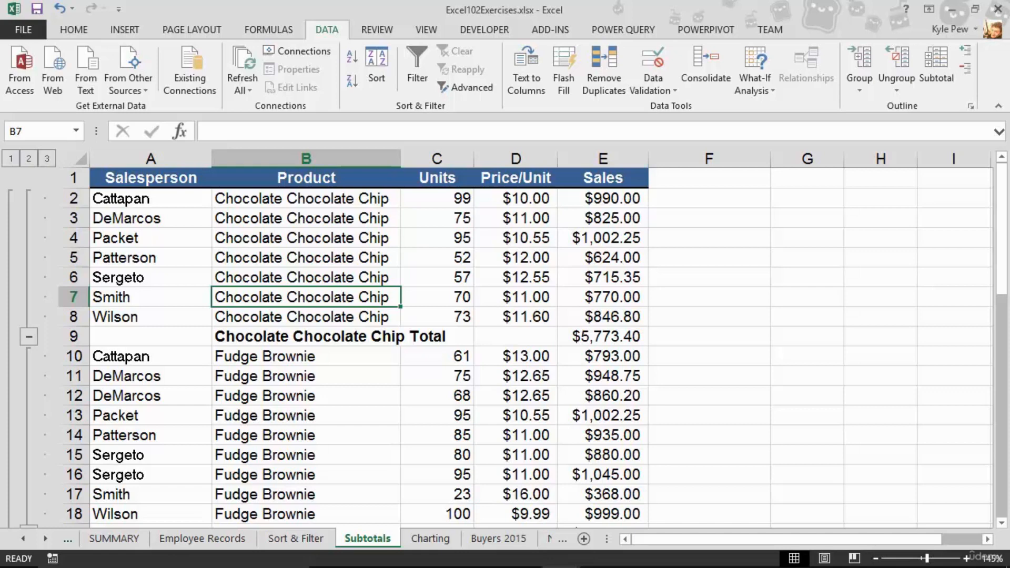
Collapse the detail rows of the Chocolate Chocolate Chip and Strawberry groups, leaving the Fudge Brownie and Vanilla records expanded.
click(29, 337)
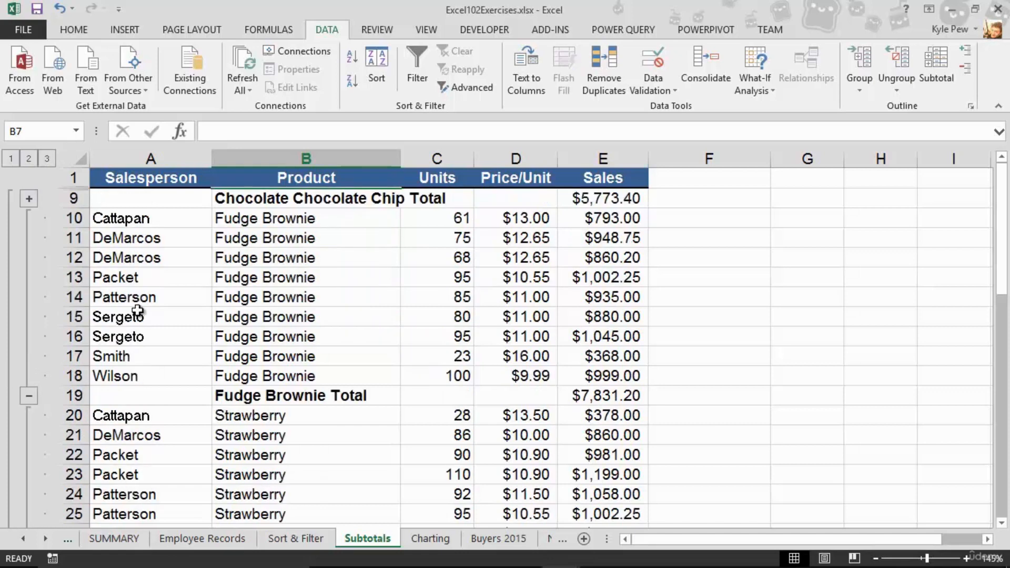
scroll(137, 312, down, 3)
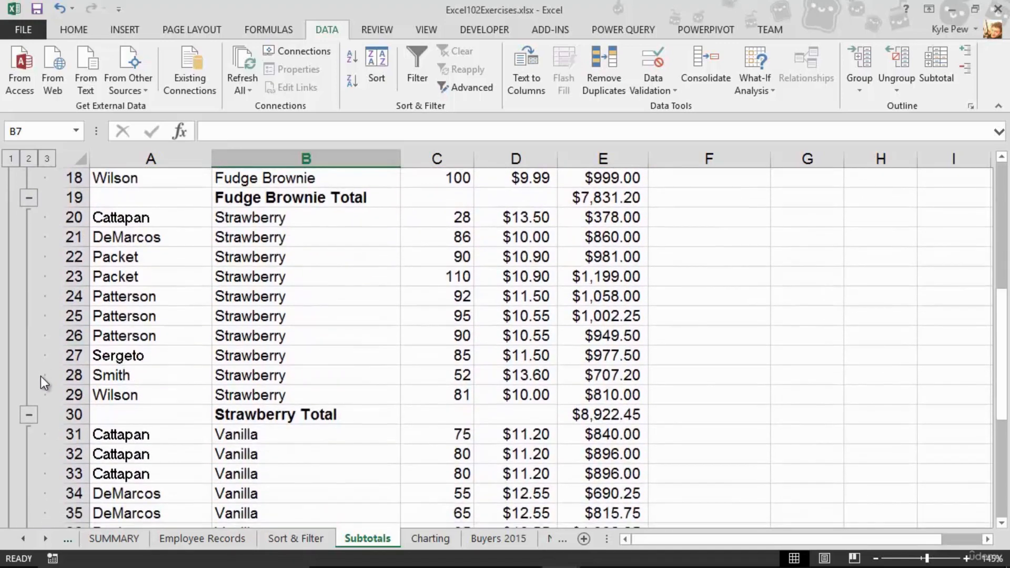
click(29, 415)
scroll(181, 366, up, 3)
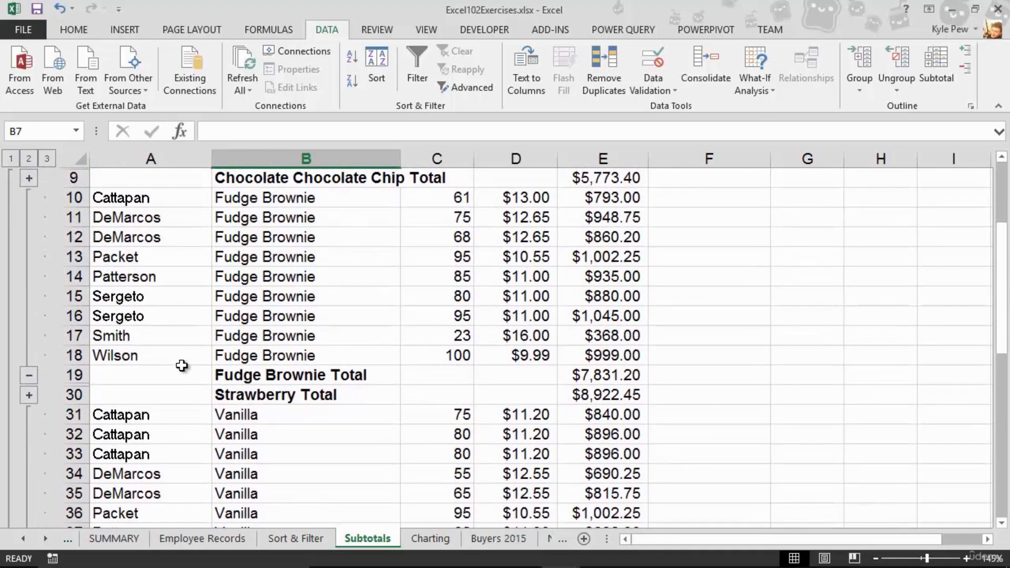